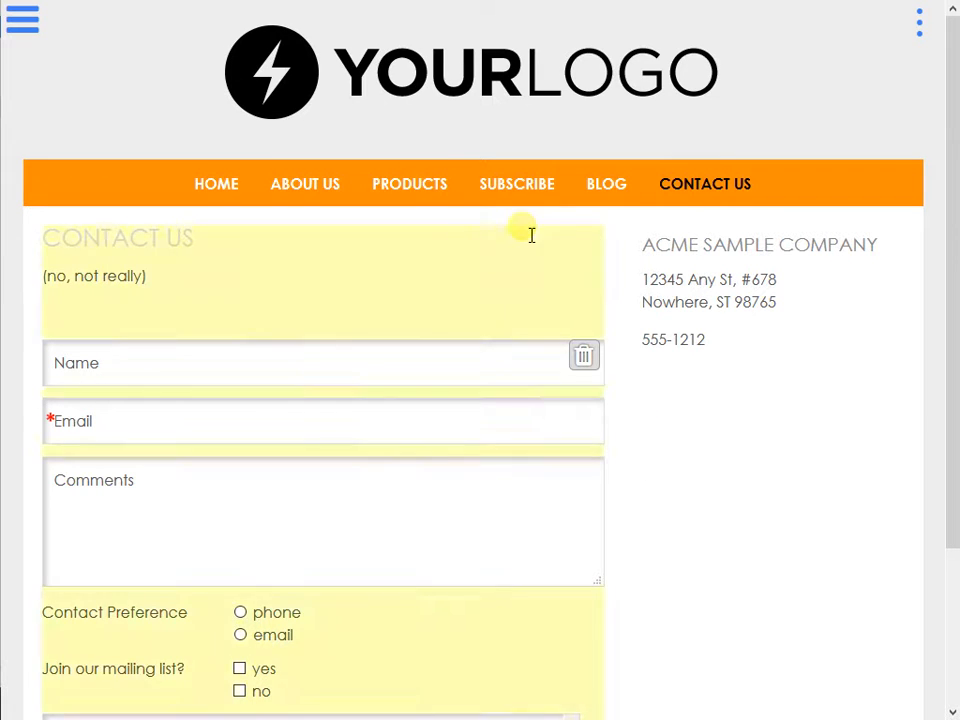
Step: Open the site's Forms management page
left_click(22, 28)
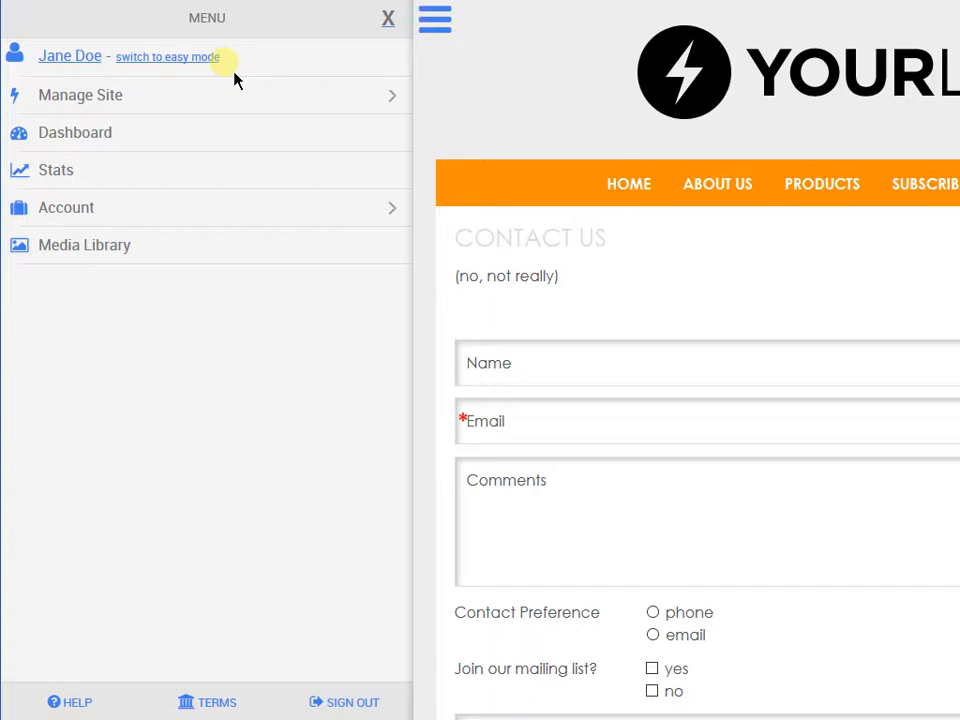
left_click(178, 104)
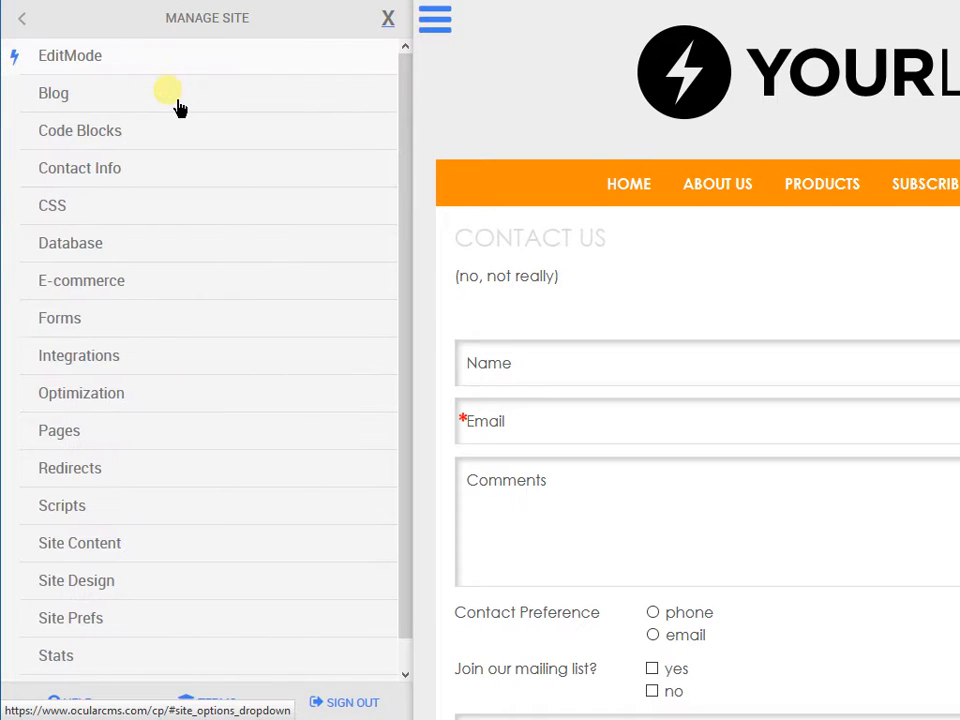
left_click(96, 336)
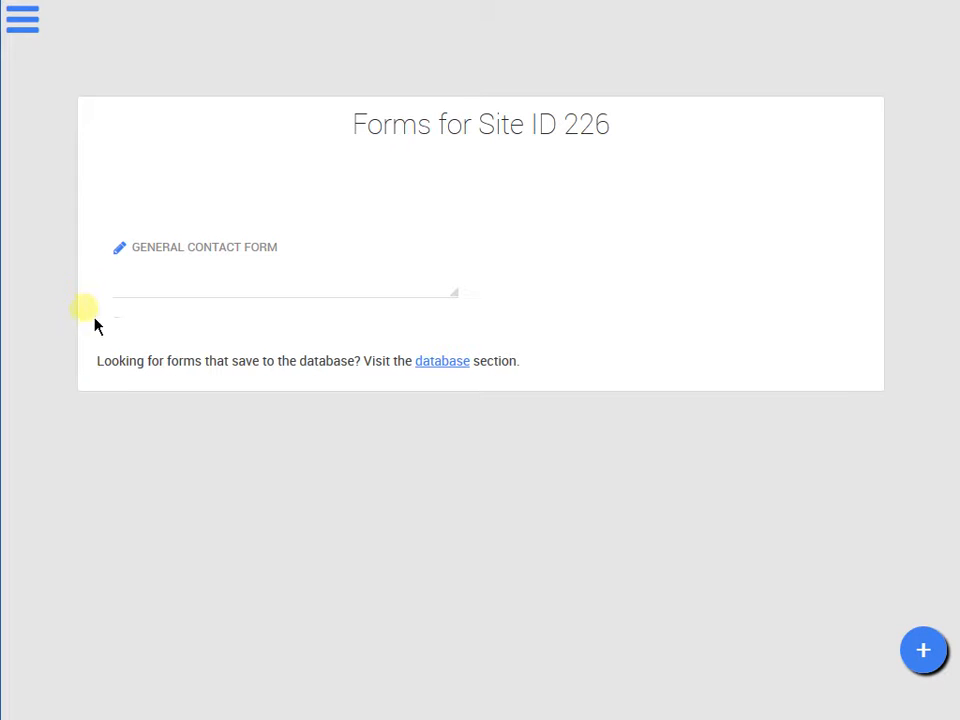
left_click_drag(100, 366, 369, 369)
left_click(525, 362)
triple_click(525, 362)
left_click(531, 372)
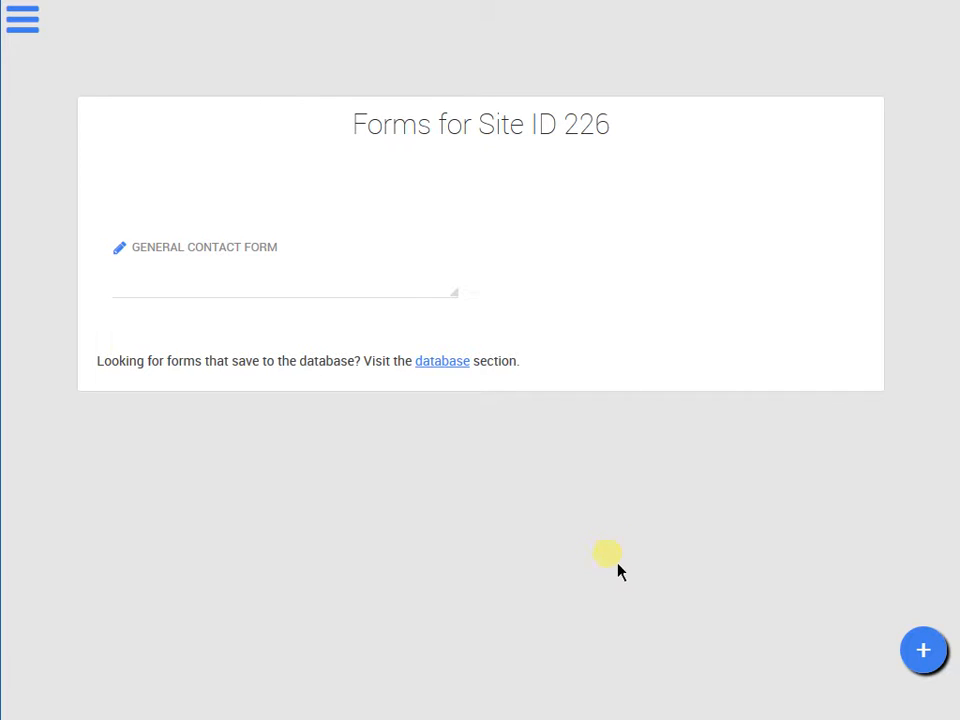
Step: Start creating a new form and look over its form name, recipient email and "From" name fields
left_click(928, 673)
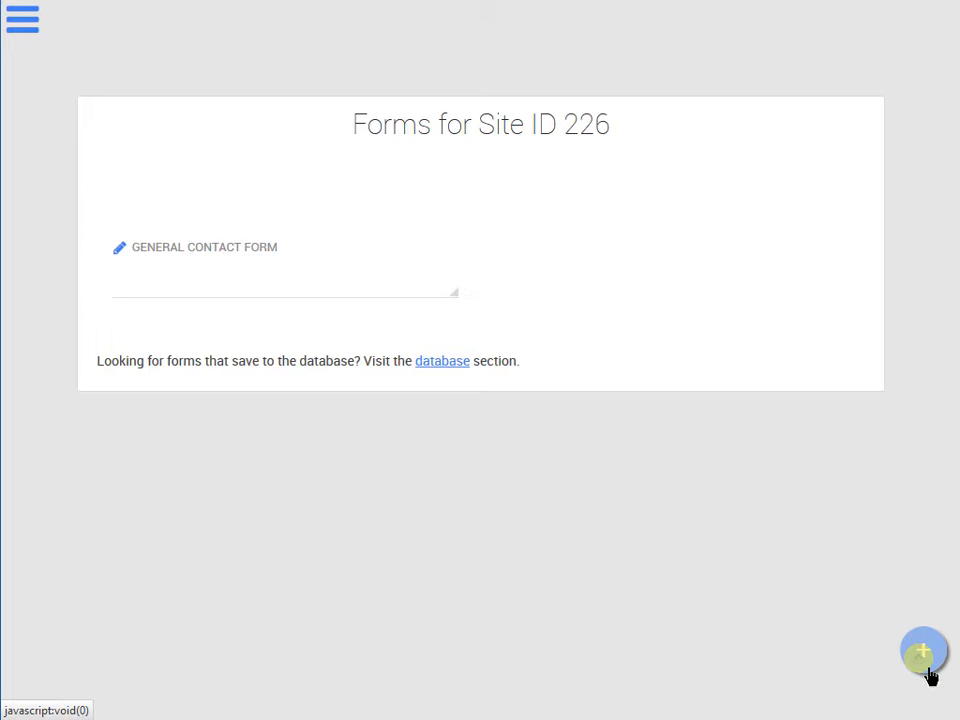
left_click(292, 200)
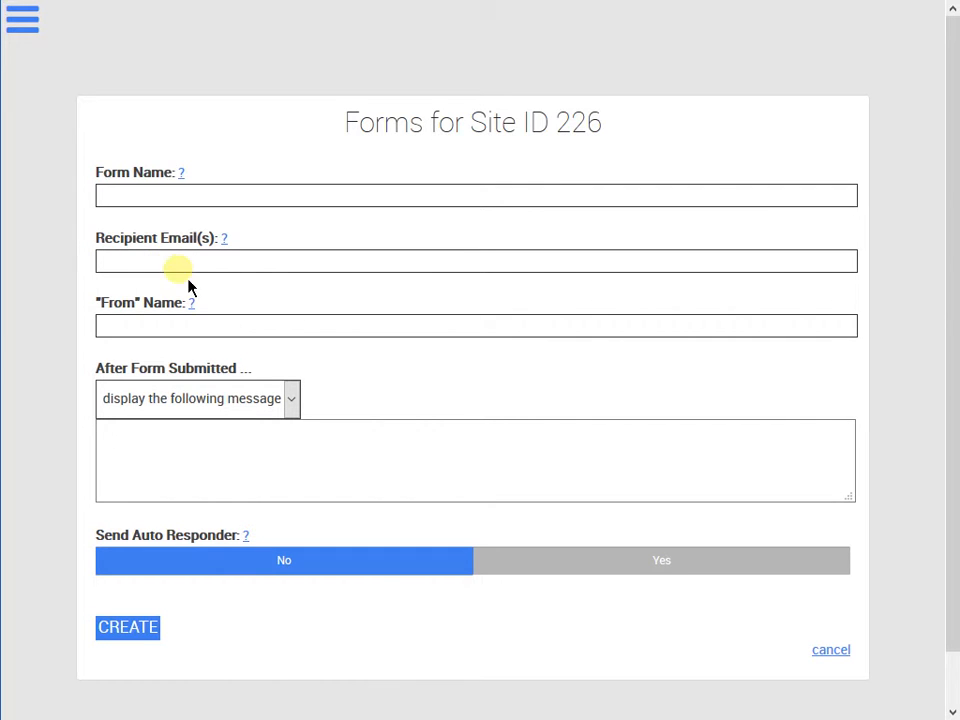
scroll(260, 302, "down", 1)
left_click_drag(124, 253, 231, 261)
left_click(233, 262)
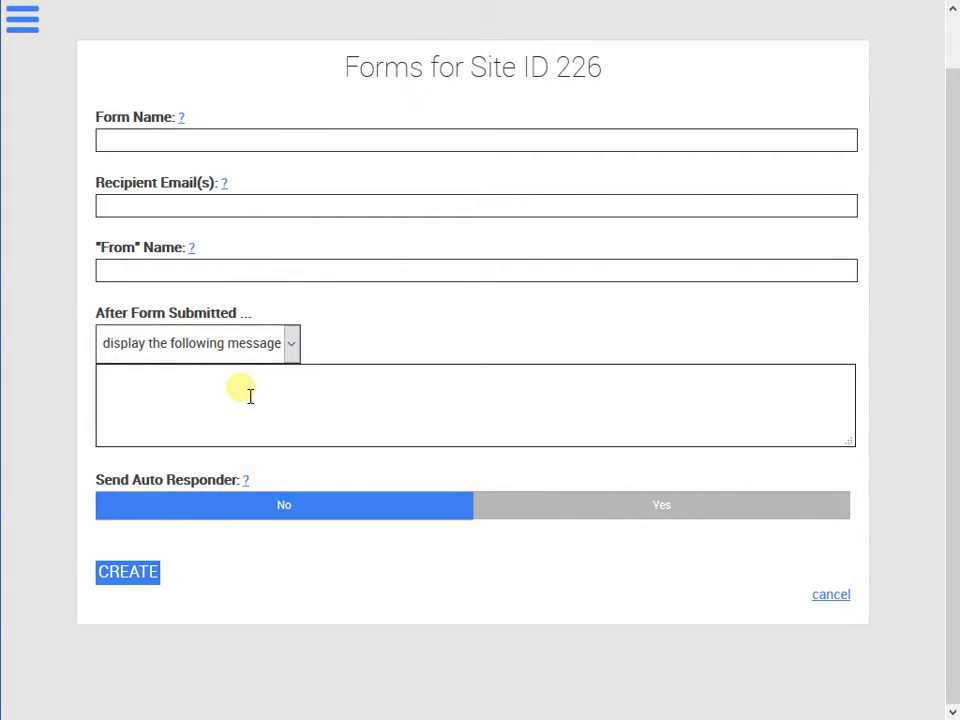
Step: Set the new form's after-submission action to redirect to the Home page
left_click_drag(103, 316, 223, 317)
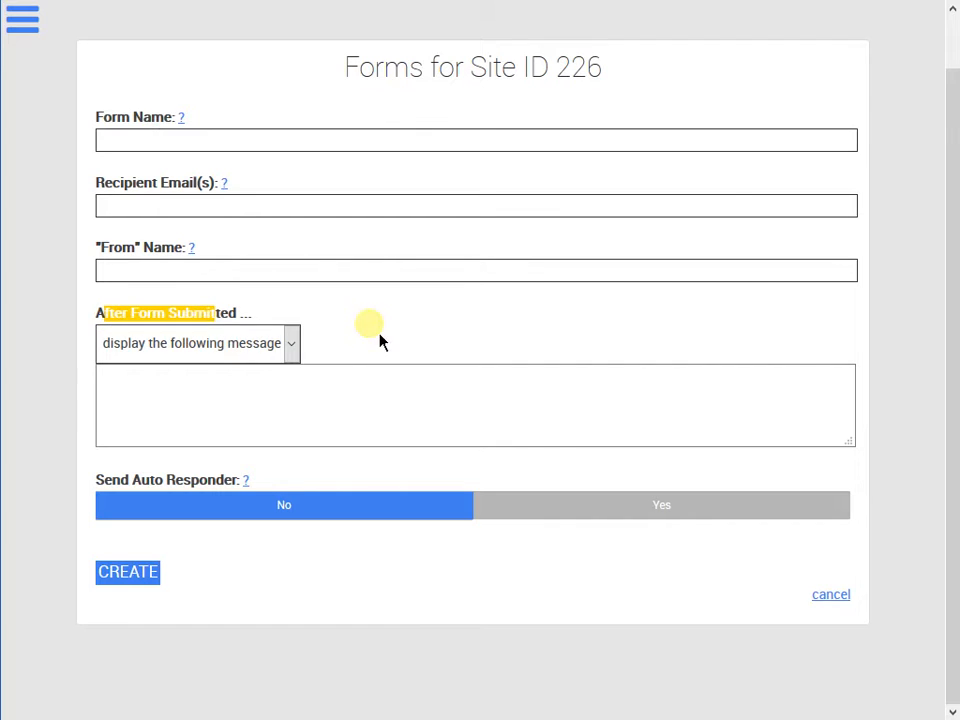
left_click(124, 375)
left_click(268, 426)
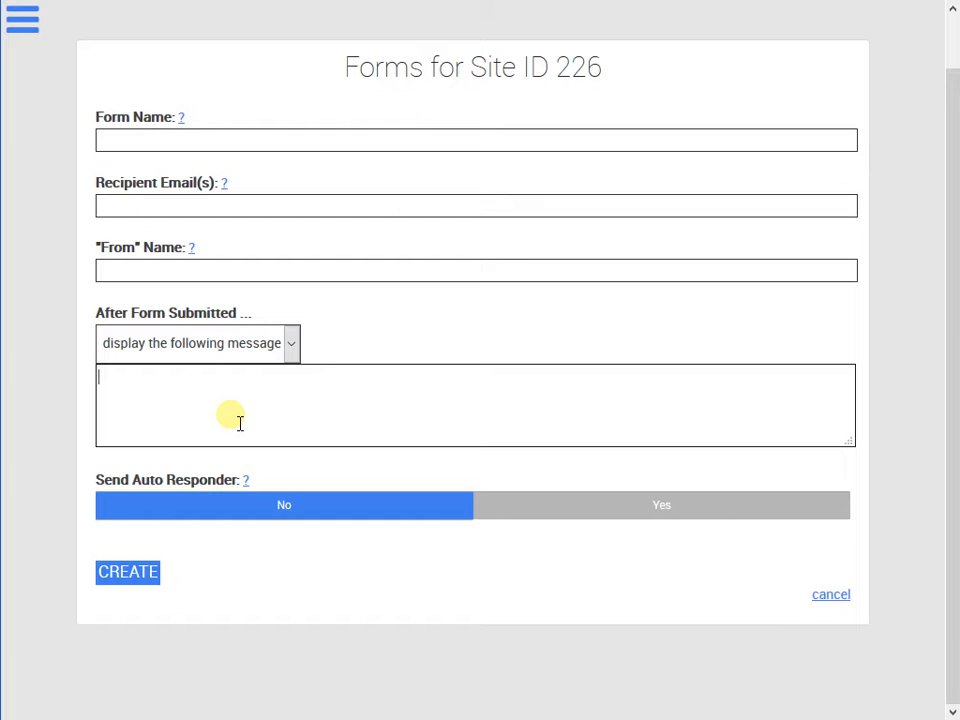
left_click(259, 356)
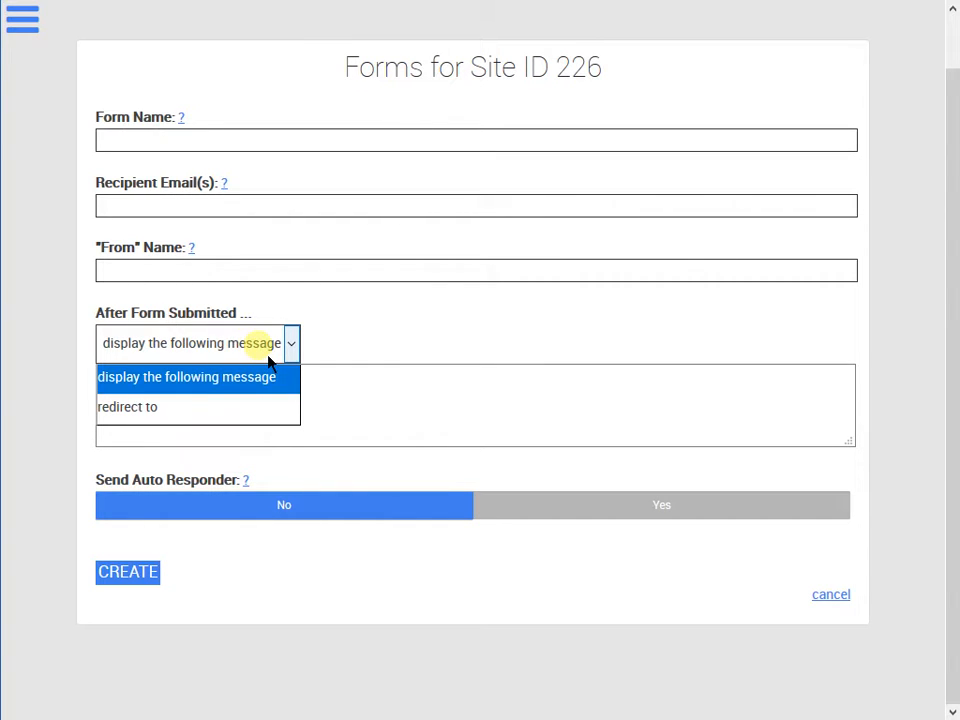
left_click(258, 417)
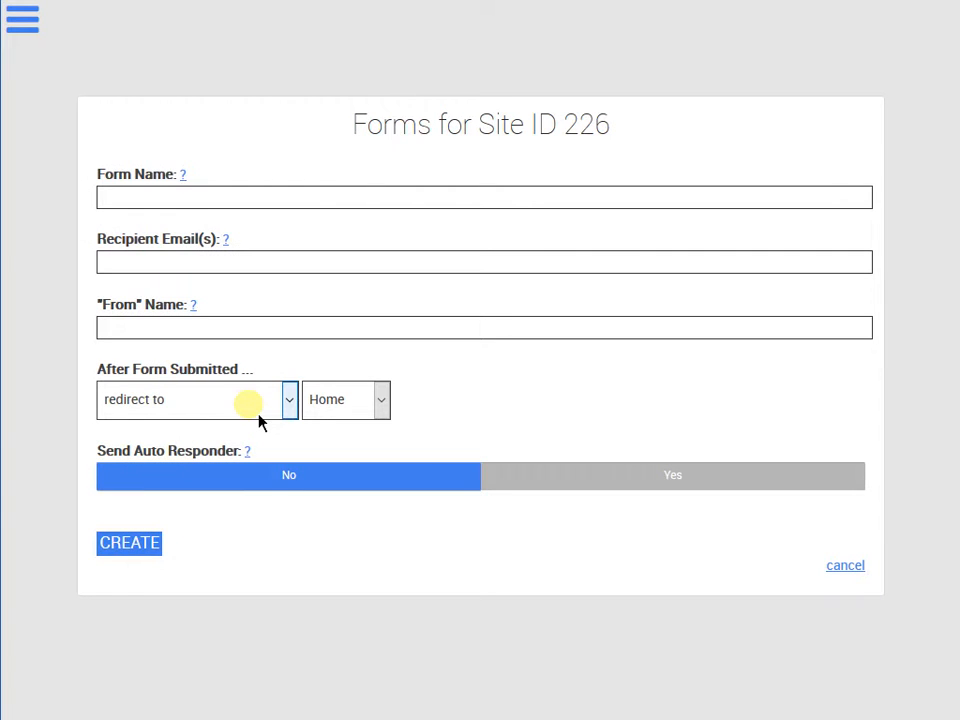
left_click(358, 414)
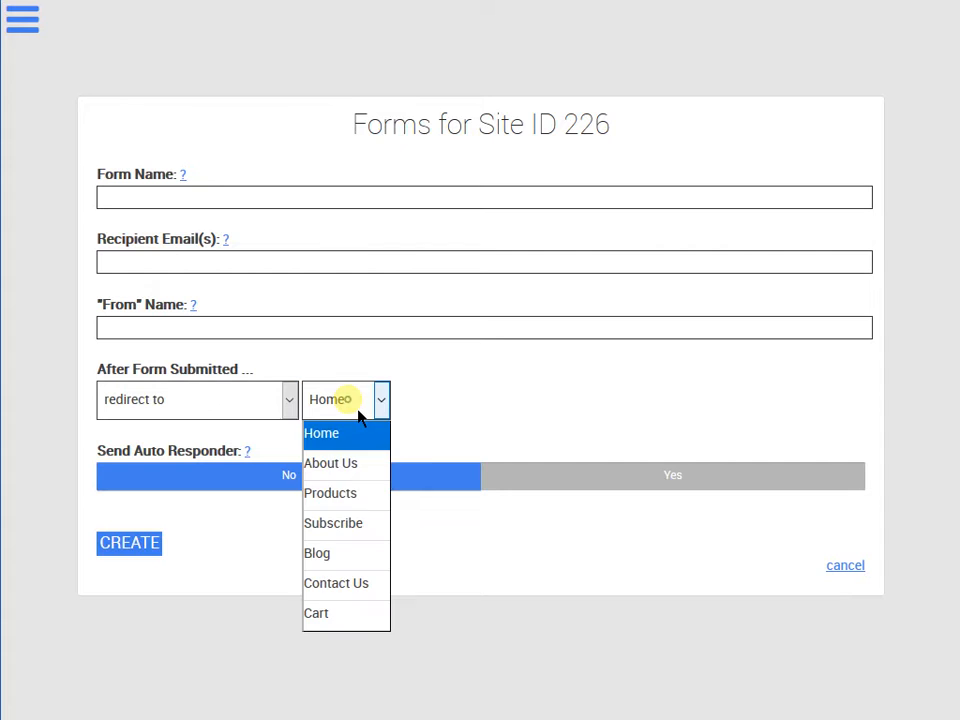
left_click(498, 430)
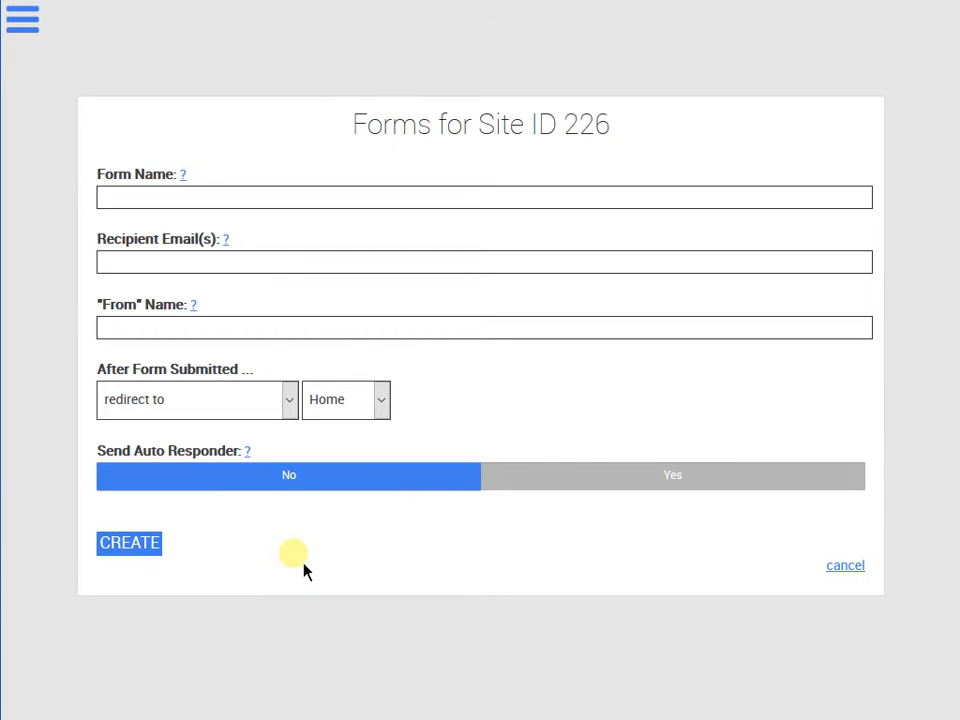
Step: Enable the new form's auto responder, look over its email body, reply-to, subject and submitted-data options, and cancel the form's creation
left_click(568, 484)
scroll(566, 488, "down", 3)
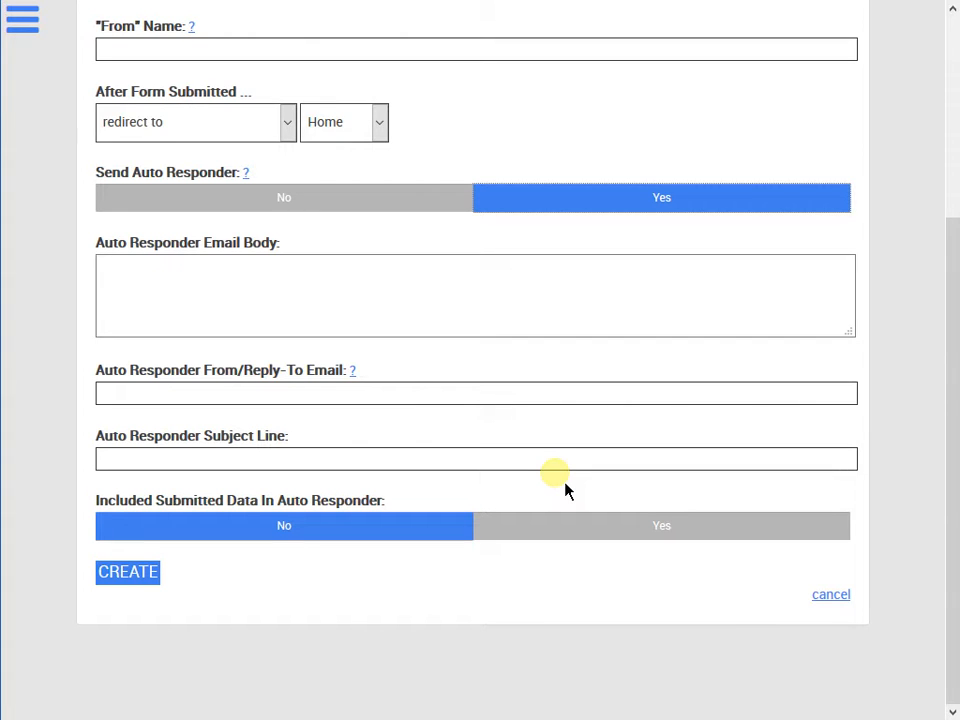
left_click(398, 305)
mouse_move(333, 380)
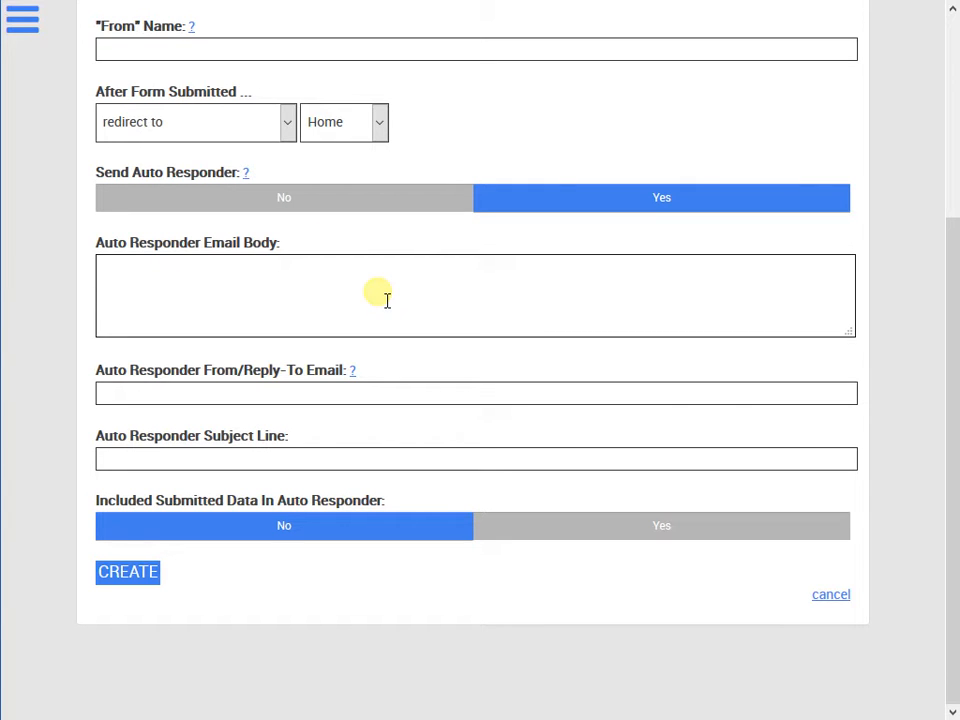
left_click(277, 398)
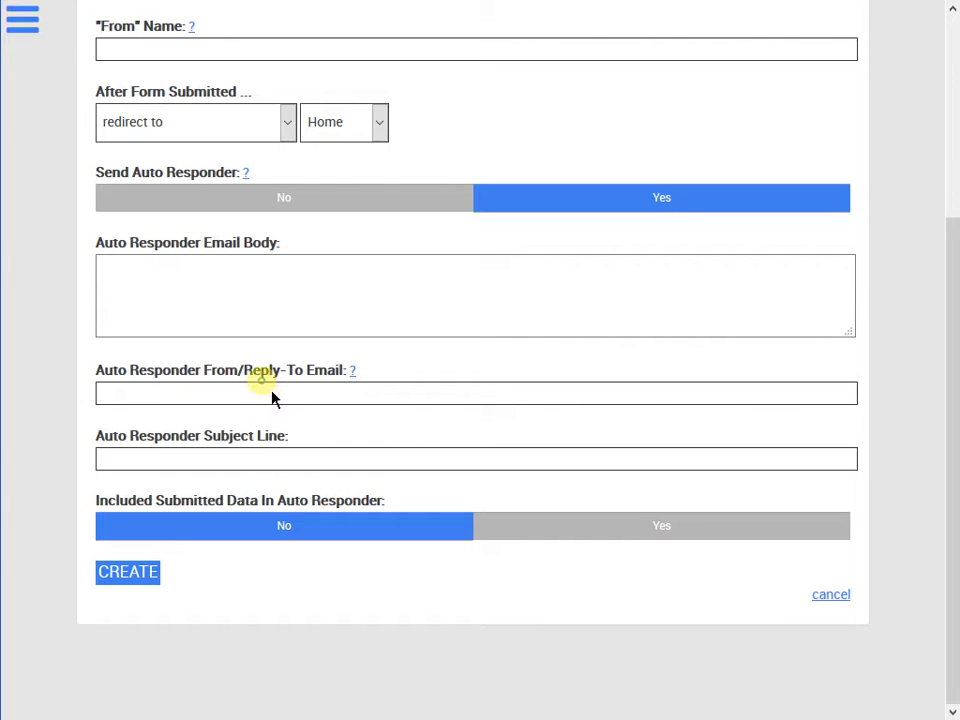
left_click(268, 458)
left_click(445, 536)
left_click(440, 536)
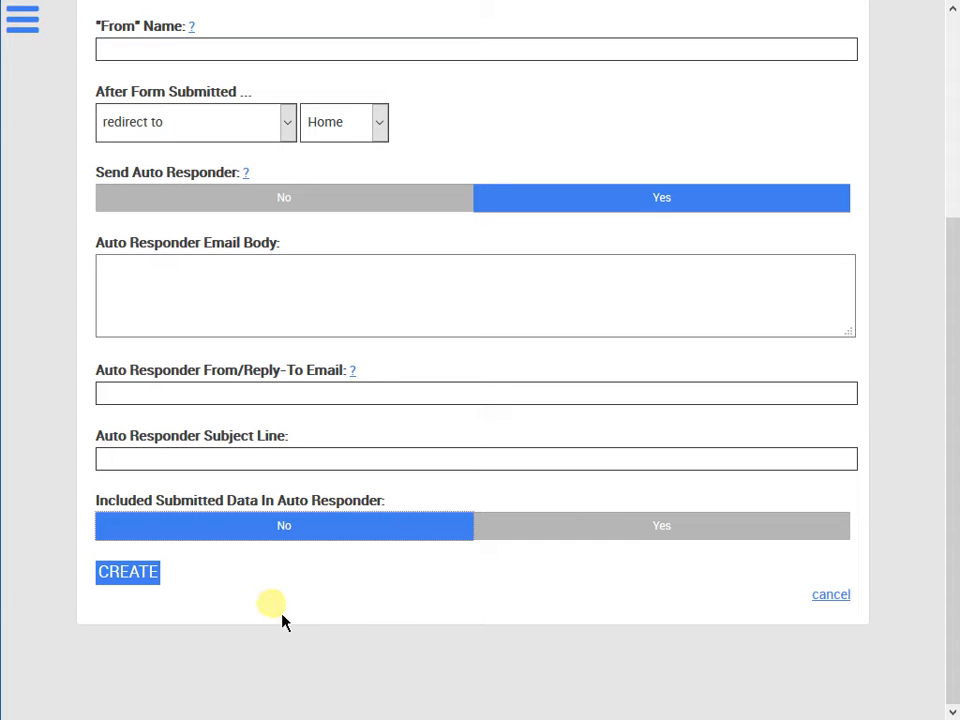
left_click(831, 598)
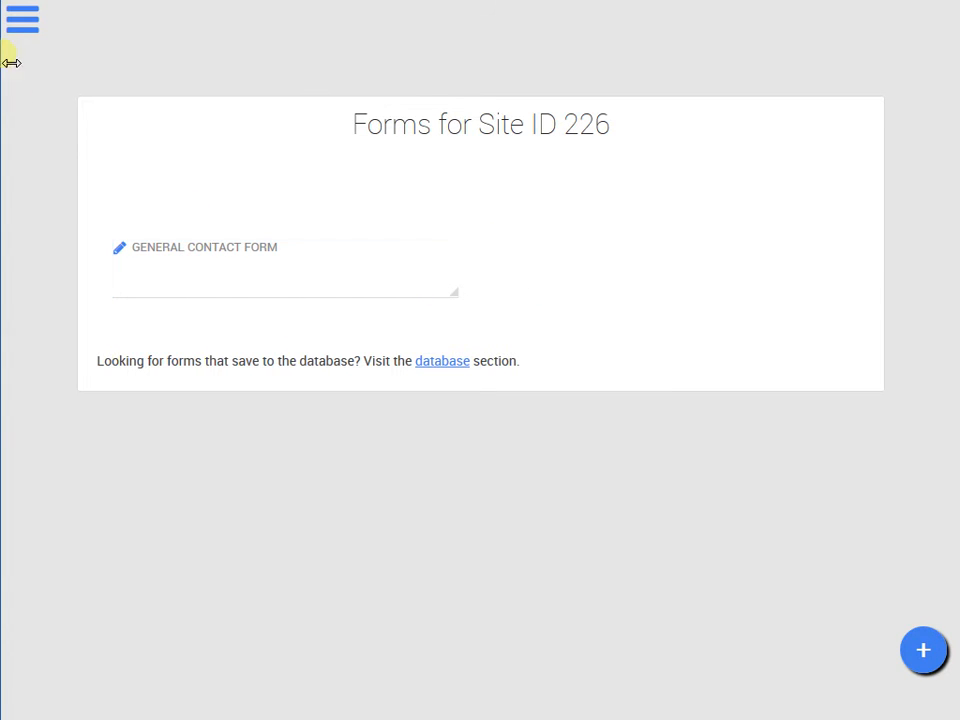
Step: Return to the site's EditMode and open the About Us page
left_click(24, 32)
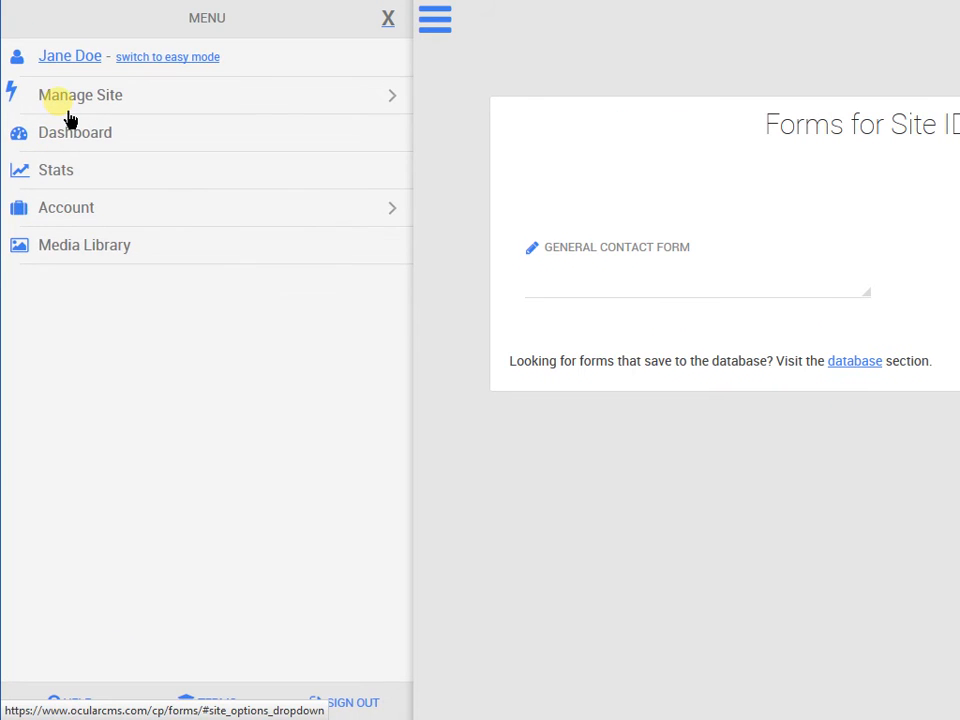
left_click(70, 100)
left_click(77, 74)
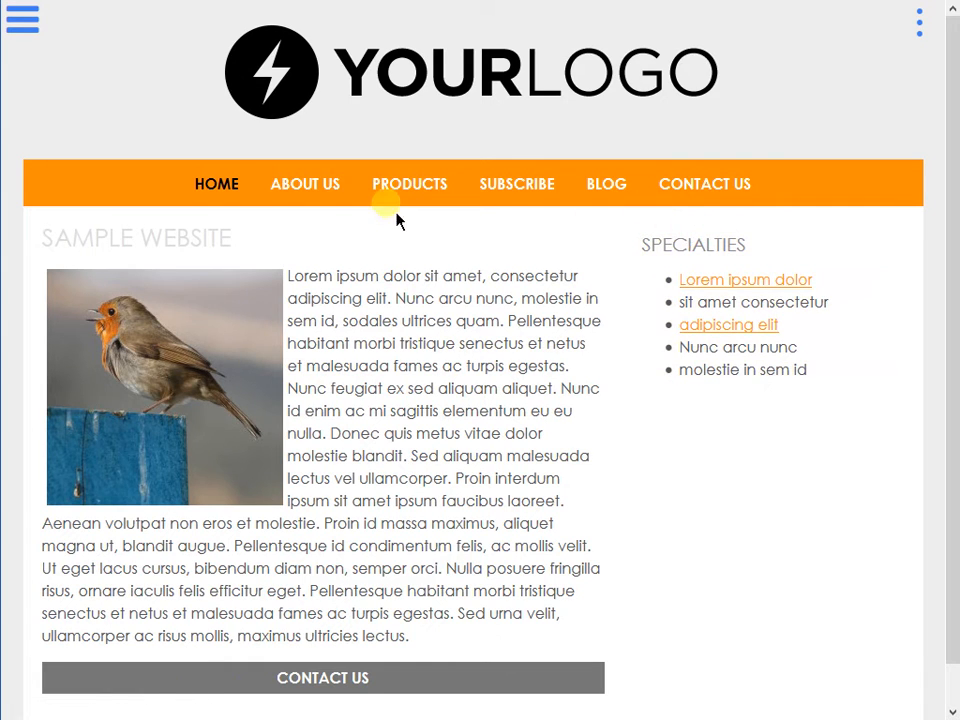
left_click(340, 200)
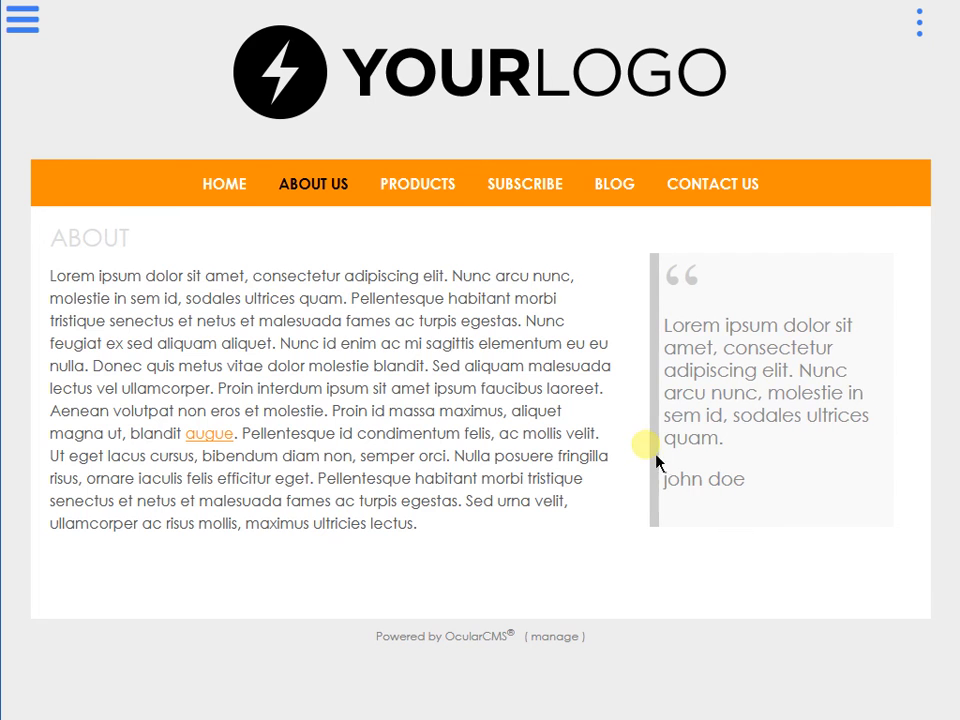
Step: Insert the General Contact Form on a new line below the last paragraph of the About text and leave the editor
left_click(468, 527)
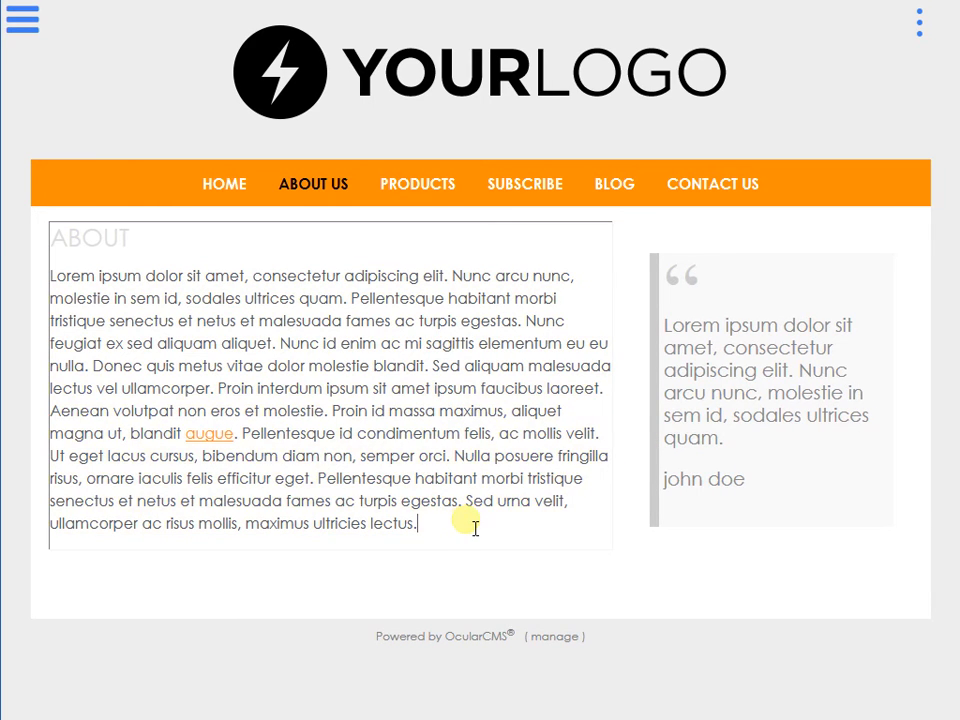
key("Return")
key("Return")
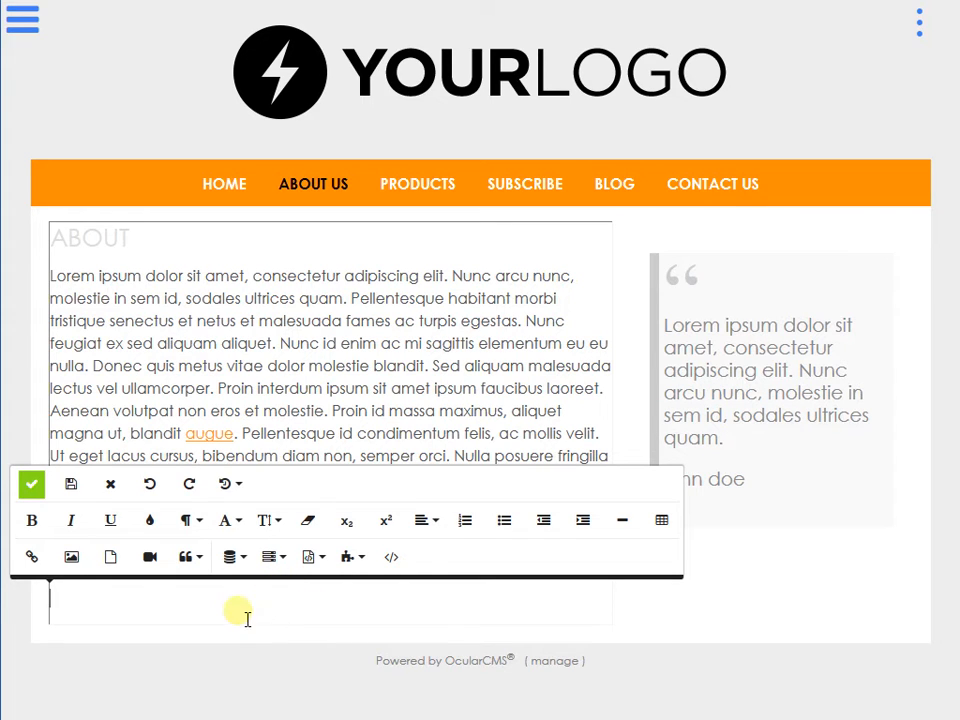
left_click(285, 567)
scroll(297, 570, "down", 1)
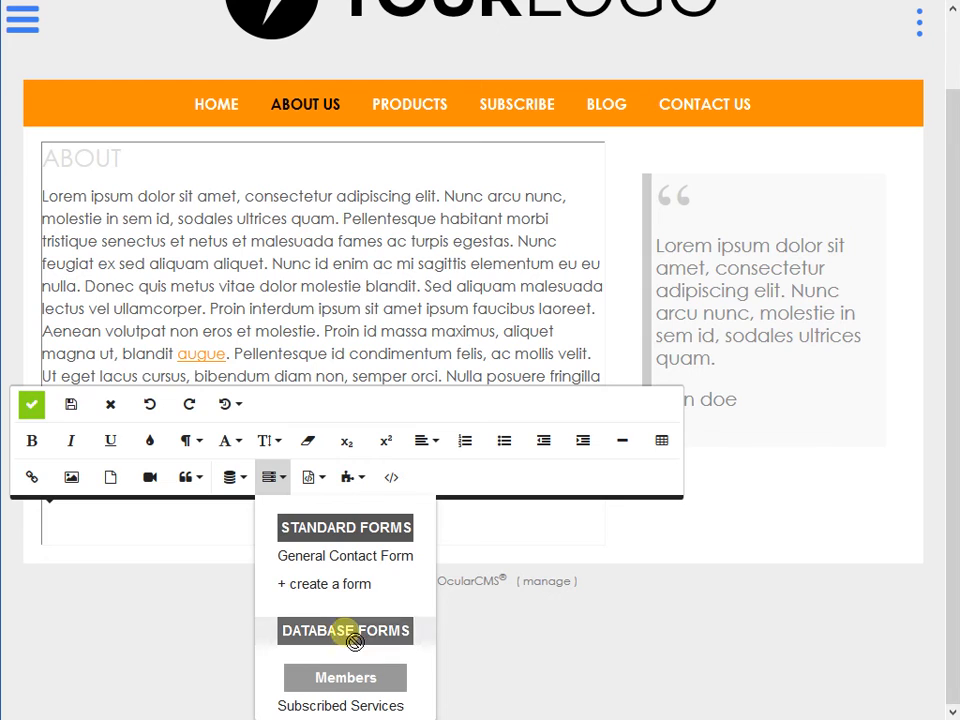
left_click(333, 566)
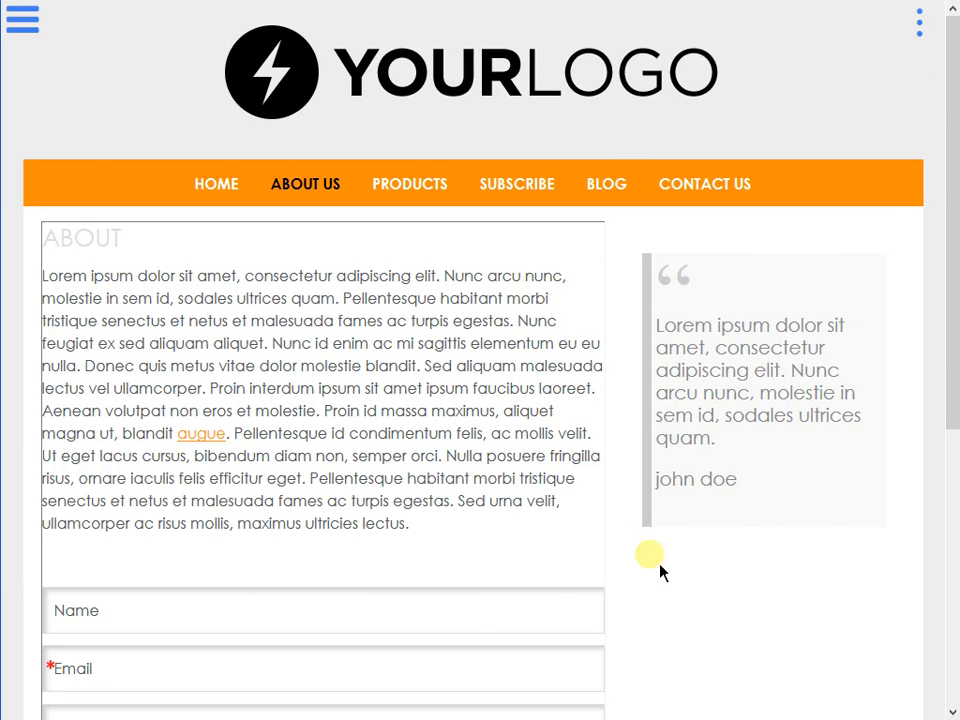
scroll(679, 538, "down", 3)
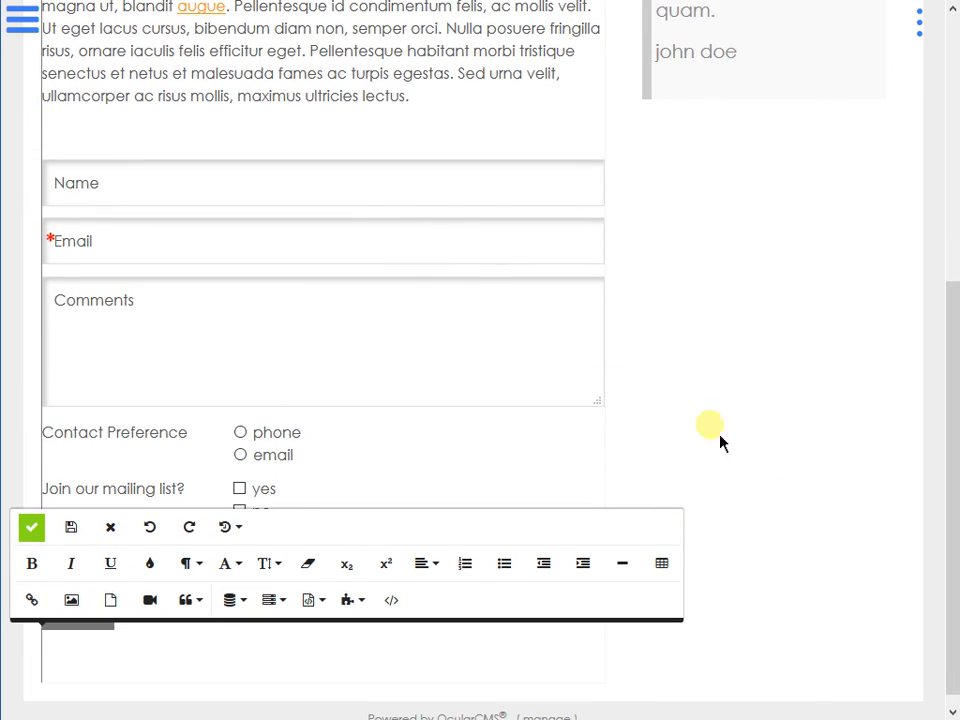
left_click(740, 458)
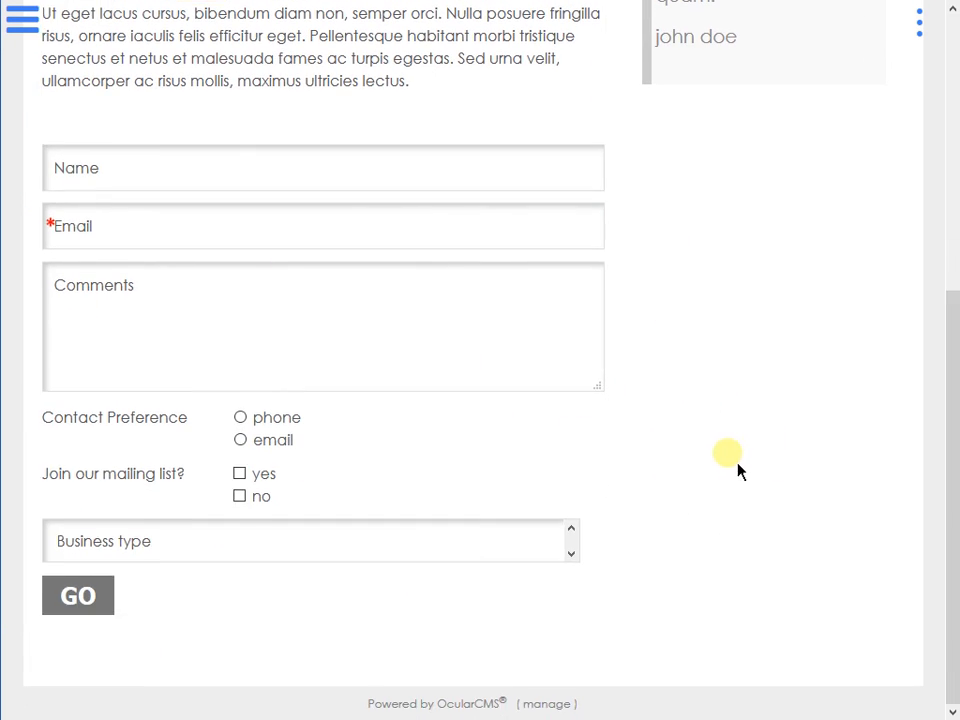
left_click(264, 82)
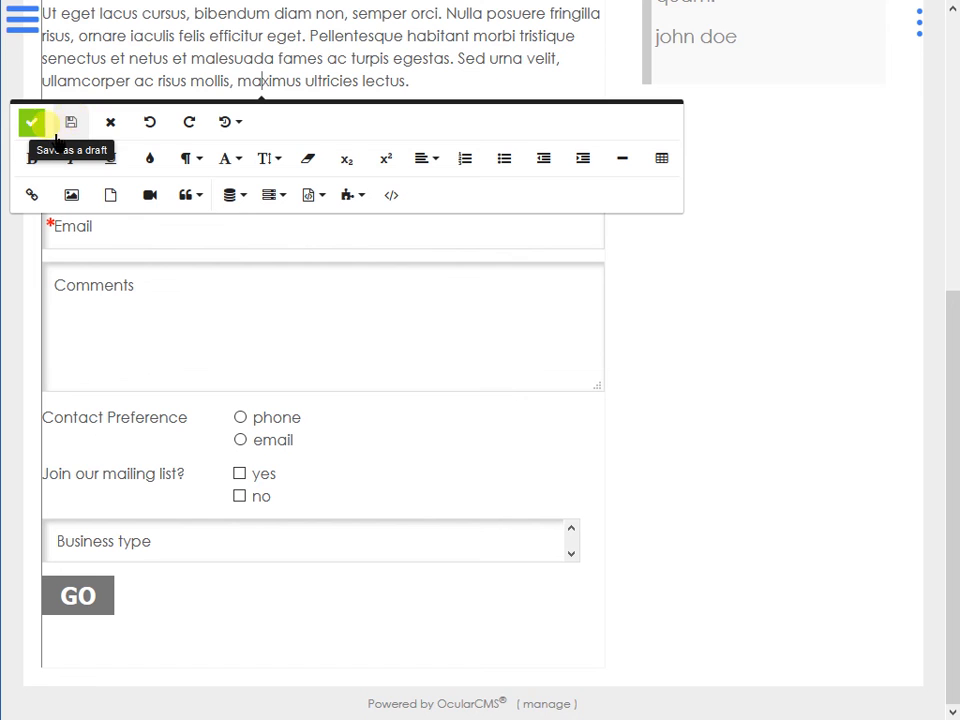
left_click(824, 460)
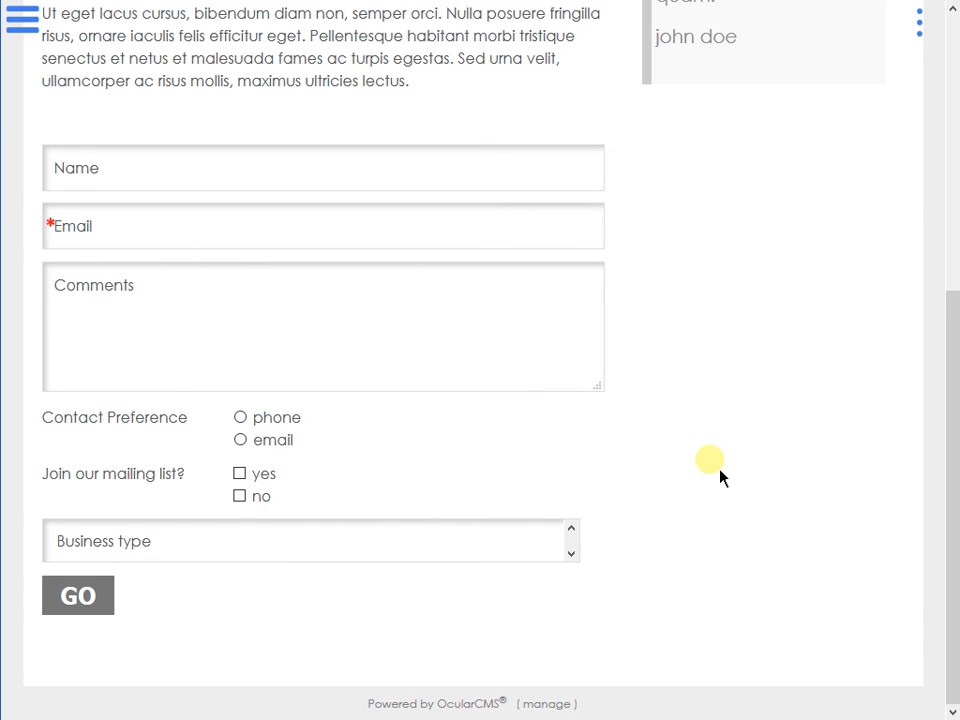
scroll(720, 474, "up", 5)
scroll(627, 452, "up", 1)
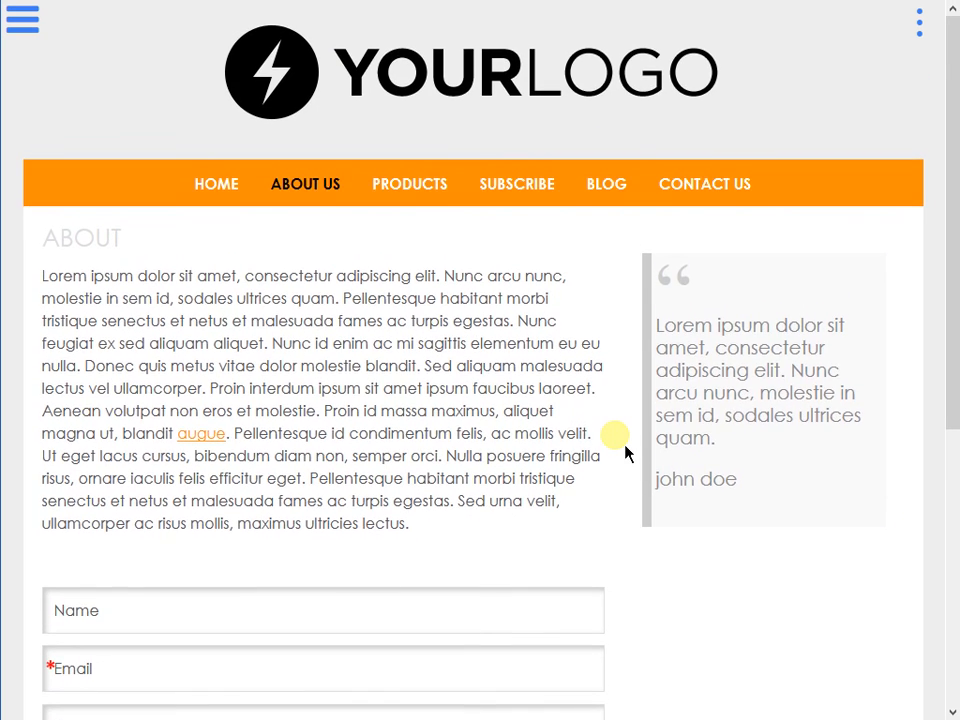